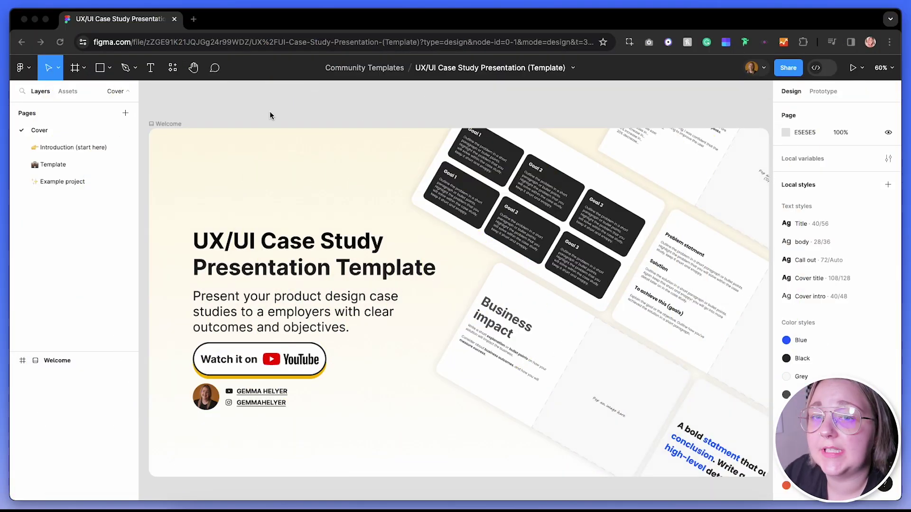
Step: Open the Template page of slide frames from the Pages list
scroll(270, 116, "down", 1)
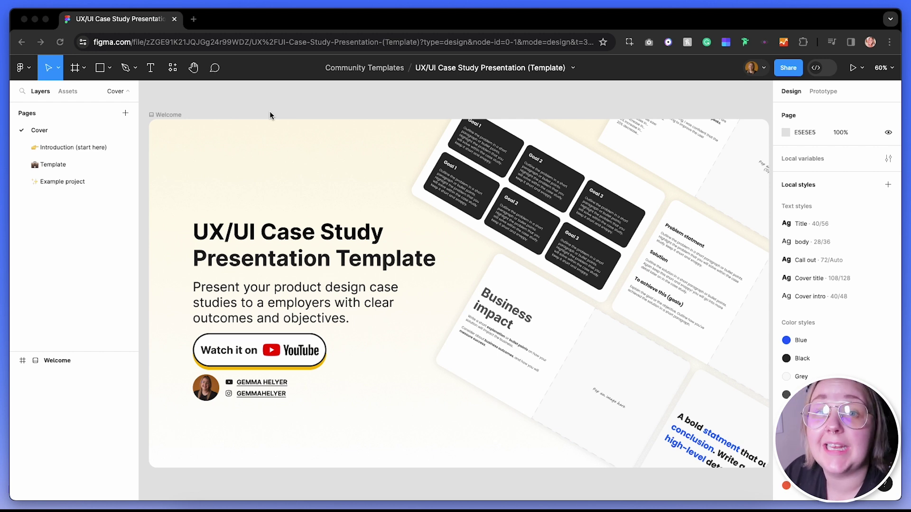
left_click(66, 164)
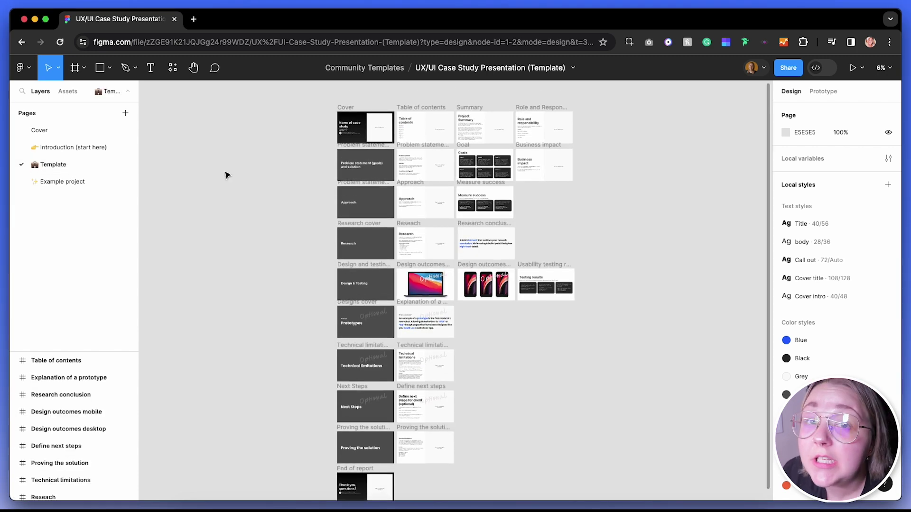
scroll(226, 175, "down", 1)
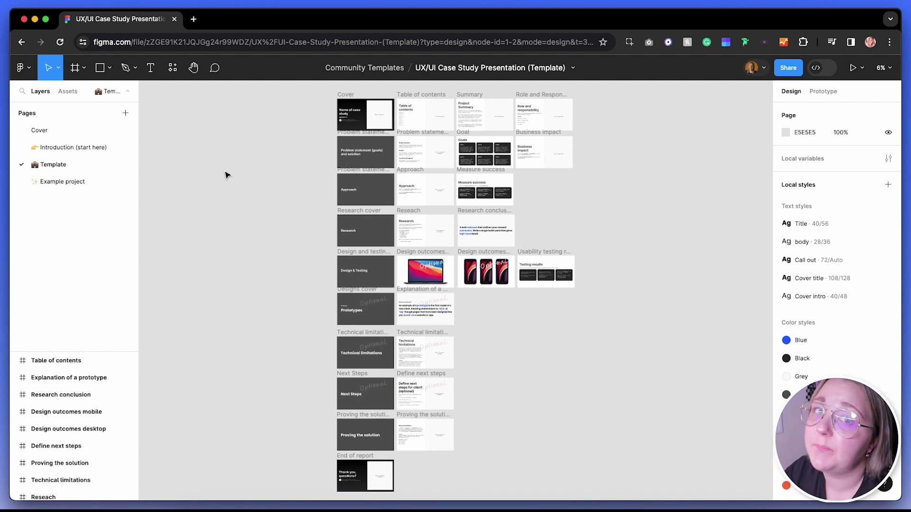
scroll(225, 175, "up", 5)
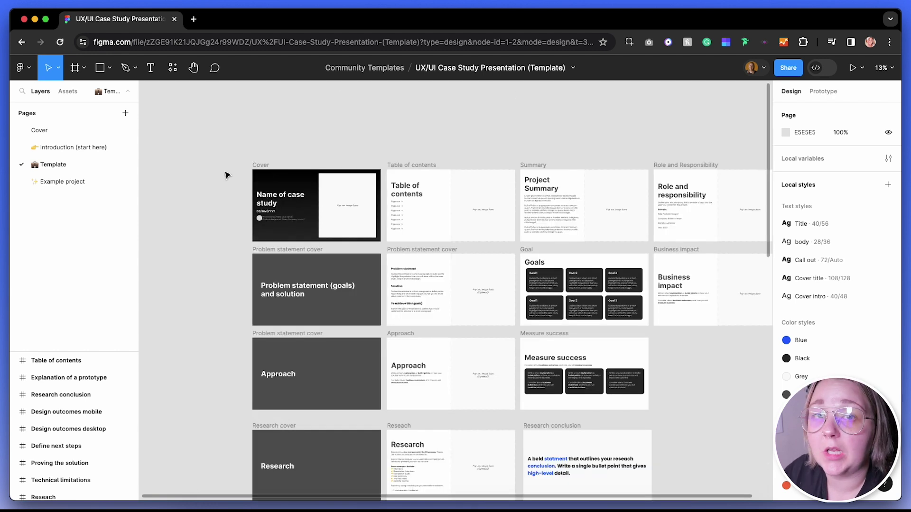
Step: Hide the interface with Ctrl+\ so only the template slides fill the canvas
key("super+backslash")
key("super+backslash")
scroll(225, 175, "down", 2)
scroll(225, 175, "right", 3)
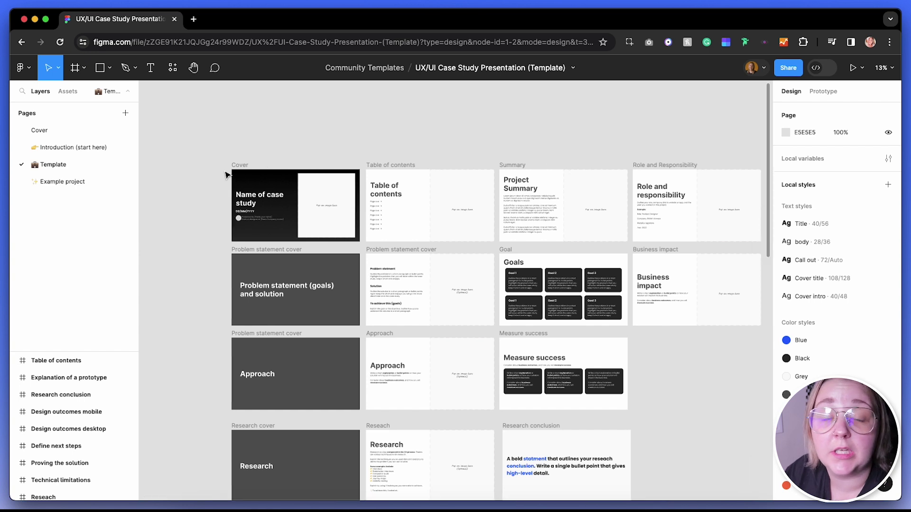
scroll(227, 175, "left", 1)
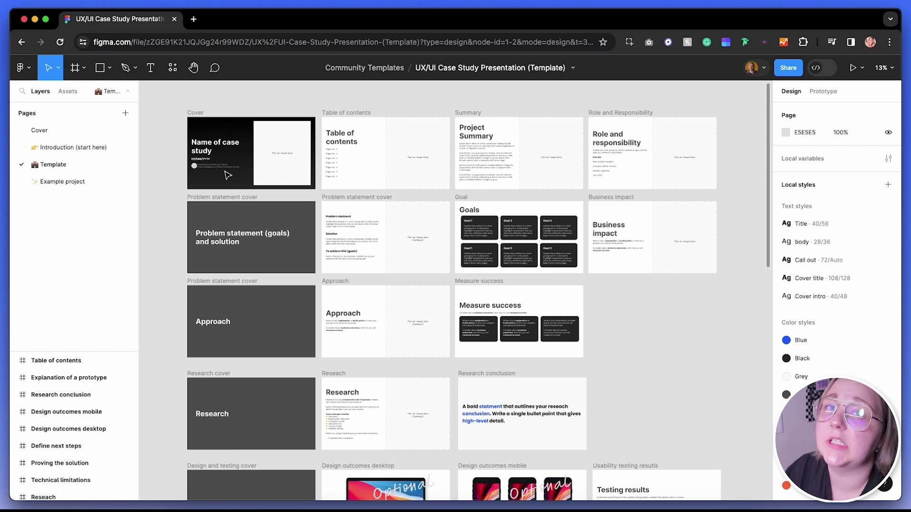
scroll(825, 285, "down", 3)
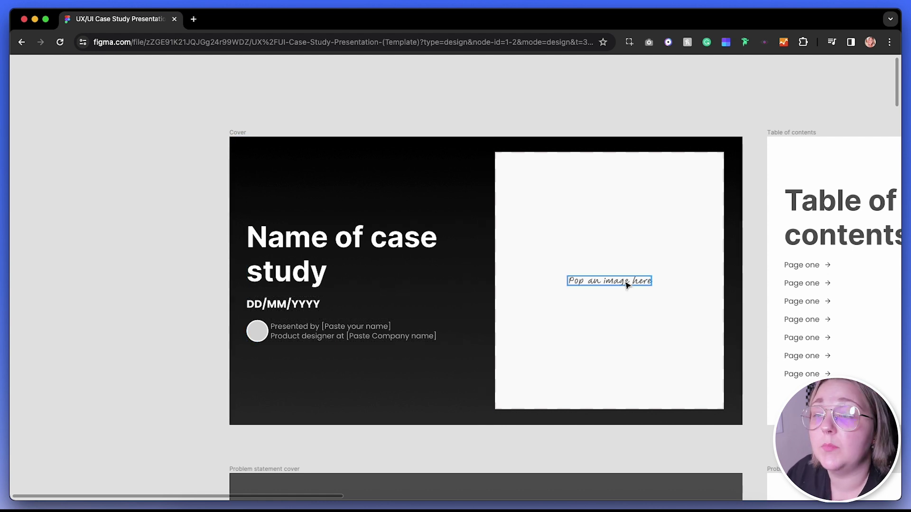
scroll(627, 284, "right", 10)
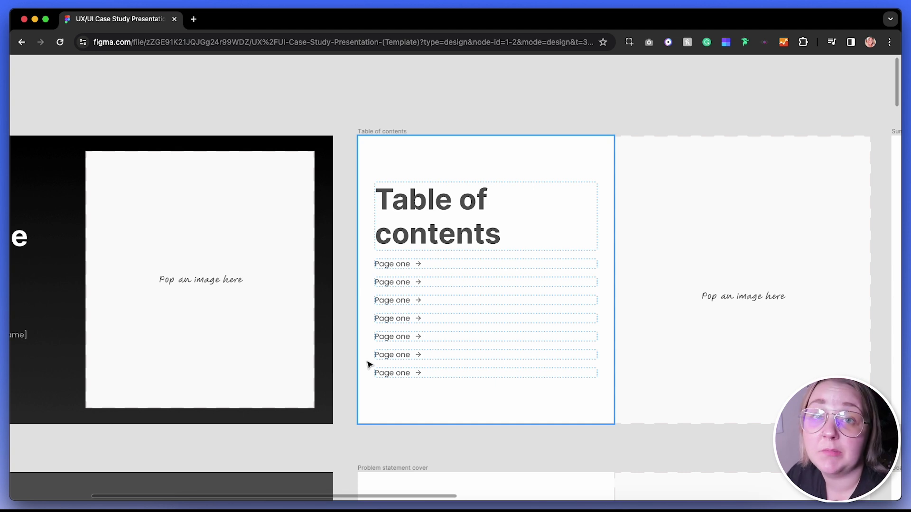
scroll(369, 365, "right", 4)
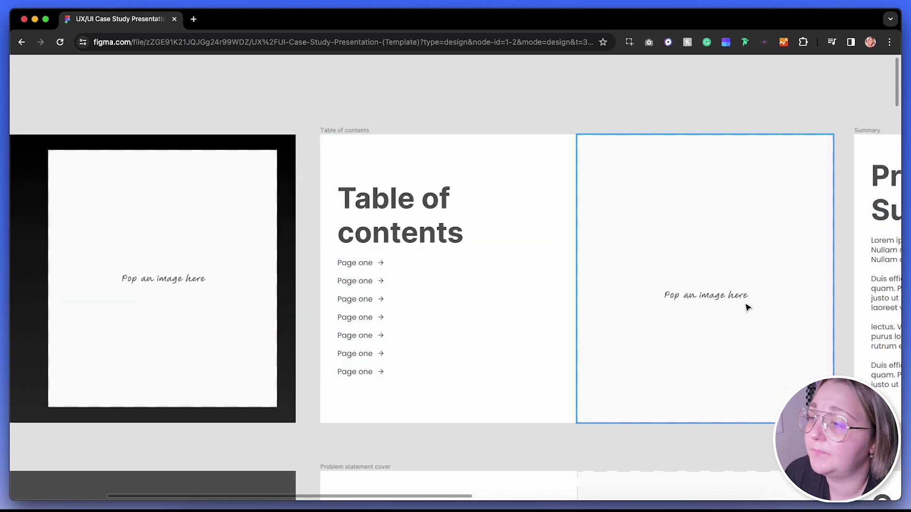
scroll(745, 325, "right", 15)
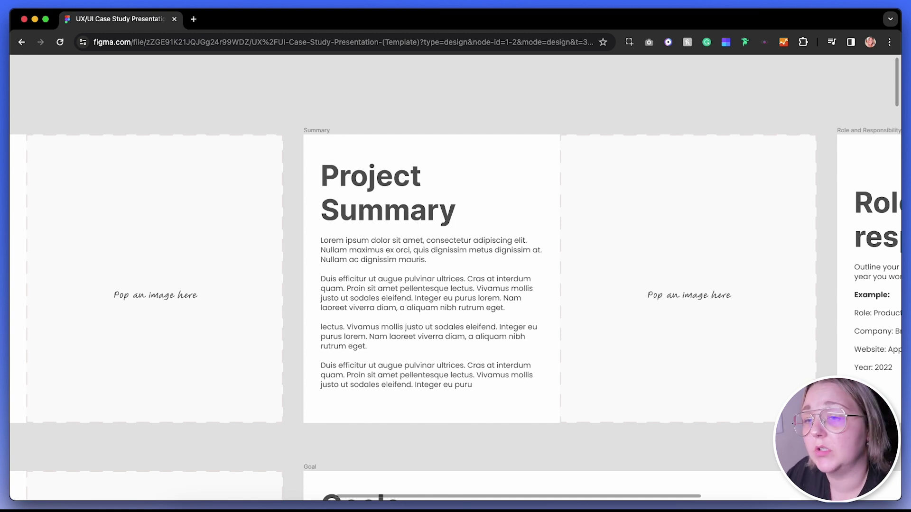
scroll(604, 252, "right", 10)
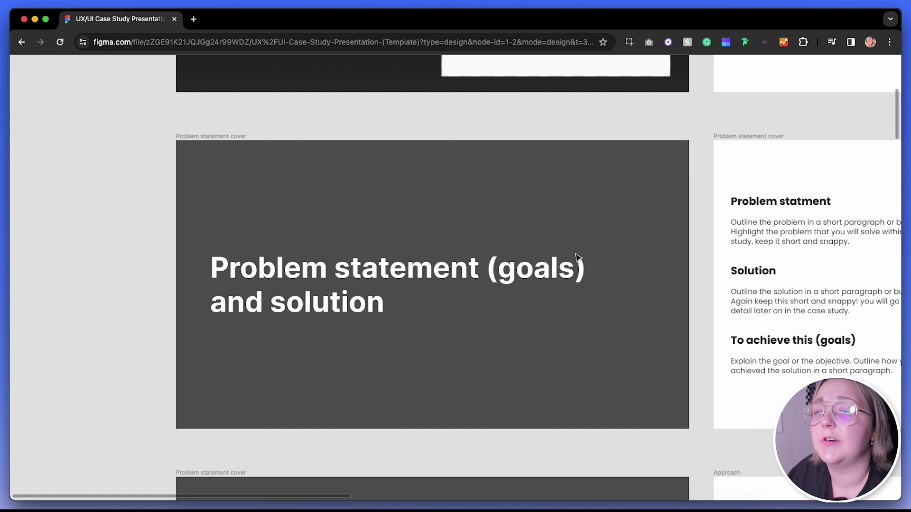
scroll(576, 257, "right", 10)
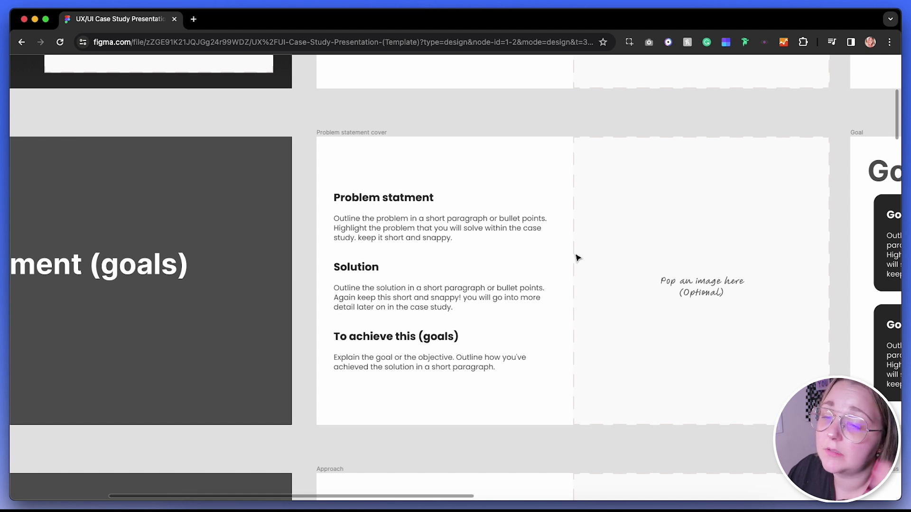
scroll(576, 257, "right", 12)
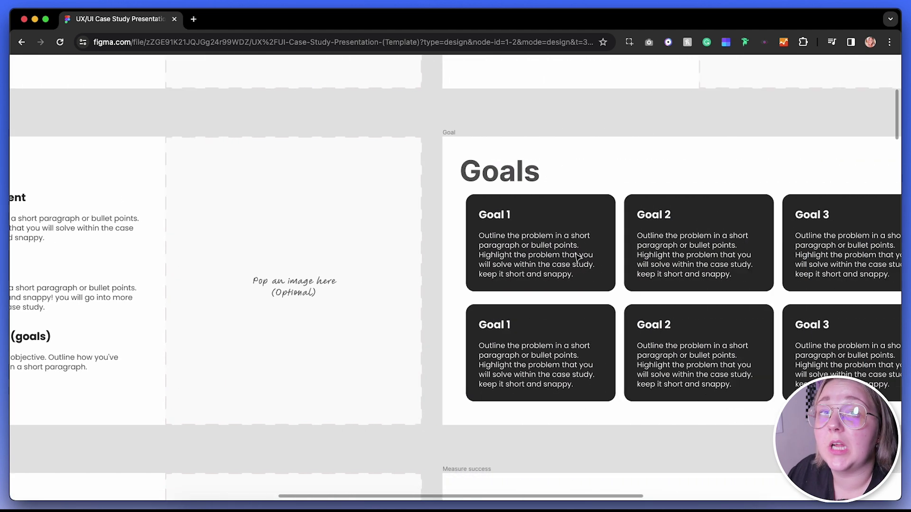
scroll(576, 256, "right", 1)
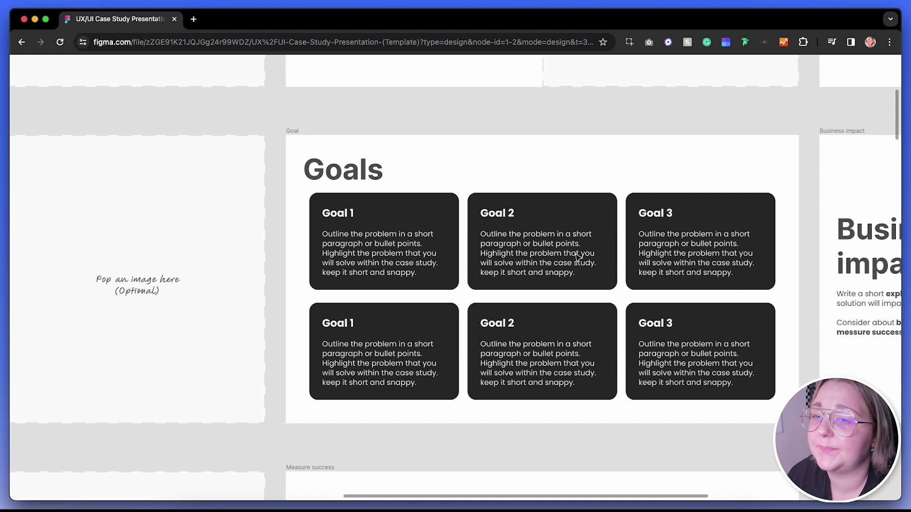
scroll(577, 257, "right", 2)
scroll(577, 257, "right", 15)
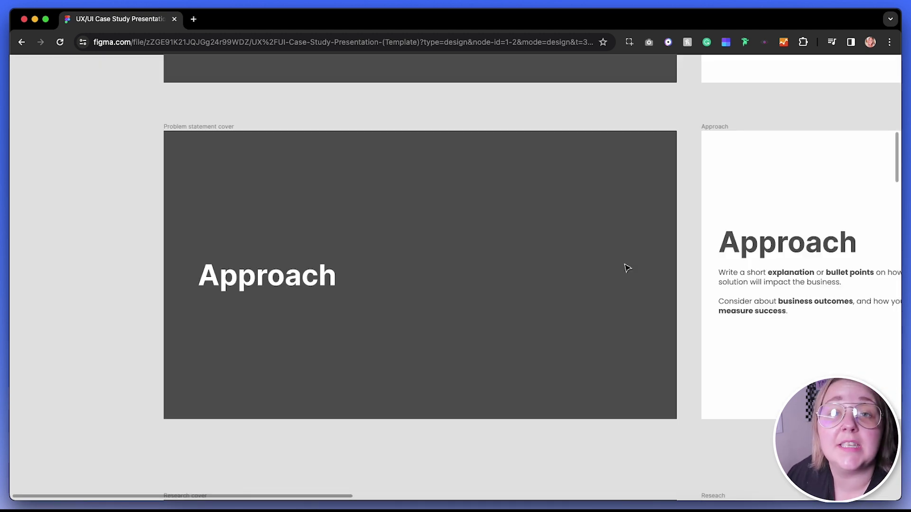
scroll(626, 268, "right", 10)
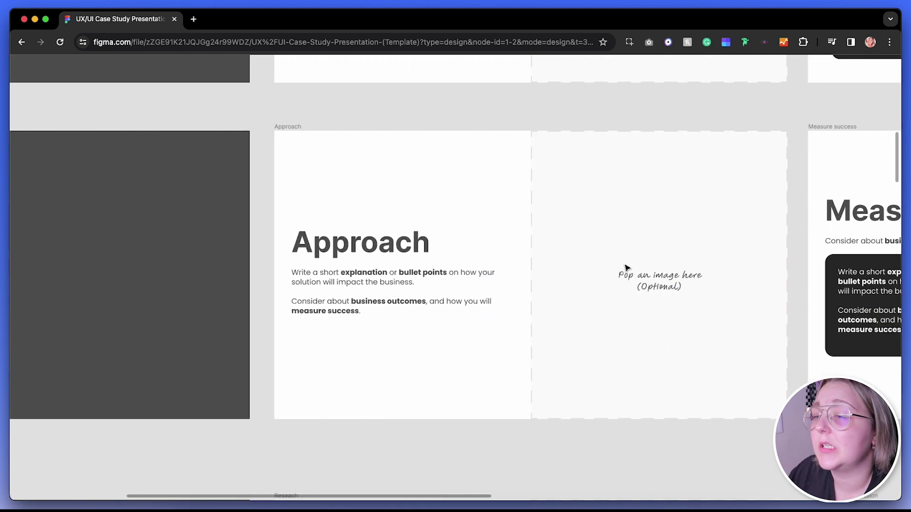
scroll(626, 268, "right", 1)
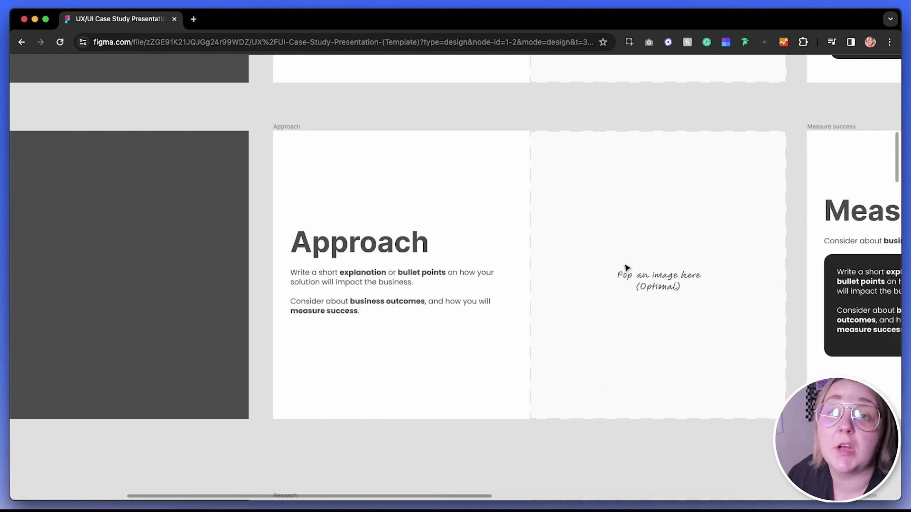
scroll(626, 268, "right", 4)
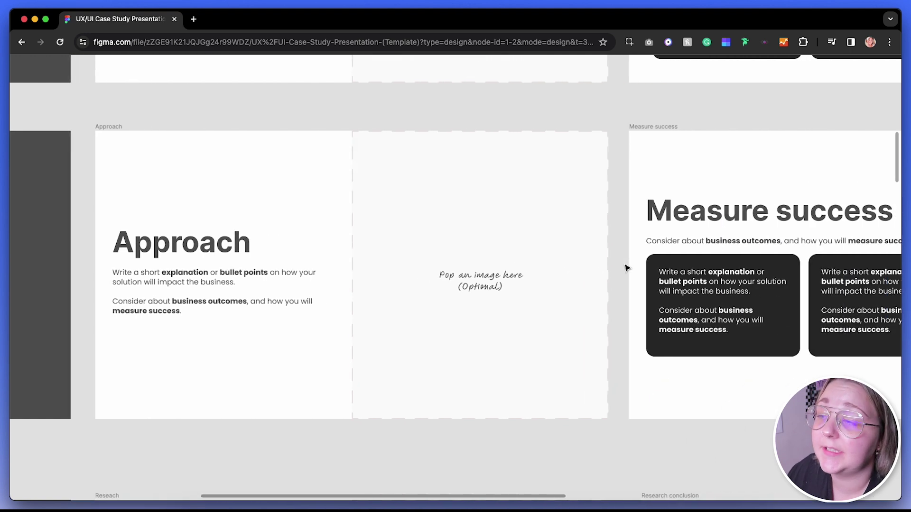
scroll(626, 268, "left", 5)
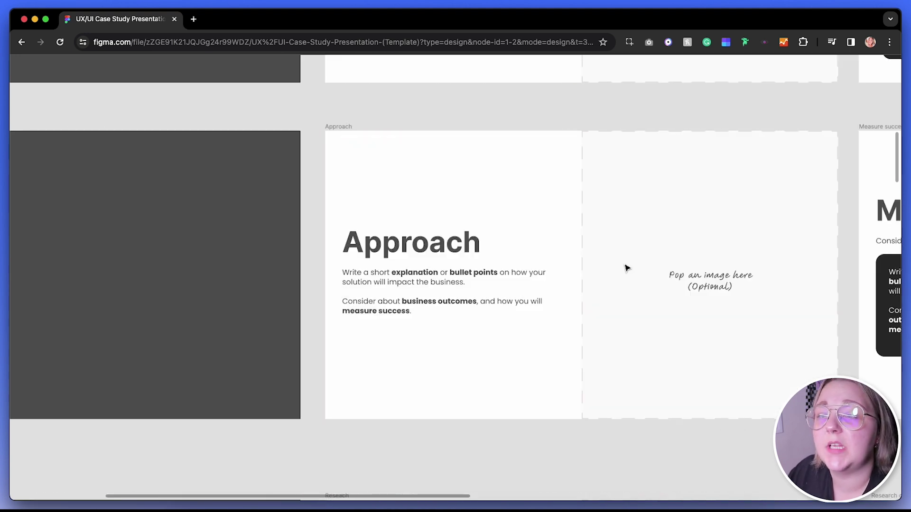
scroll(626, 268, "right", 12)
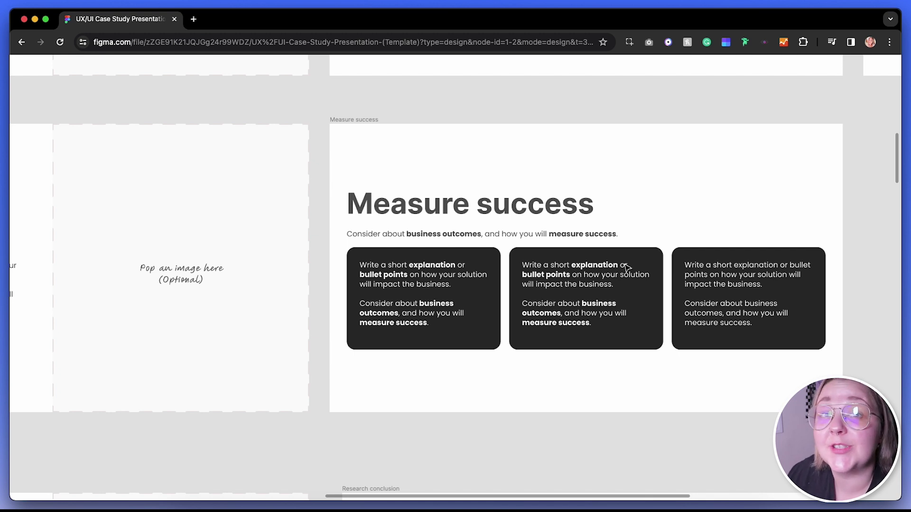
scroll(625, 268, "down", 5)
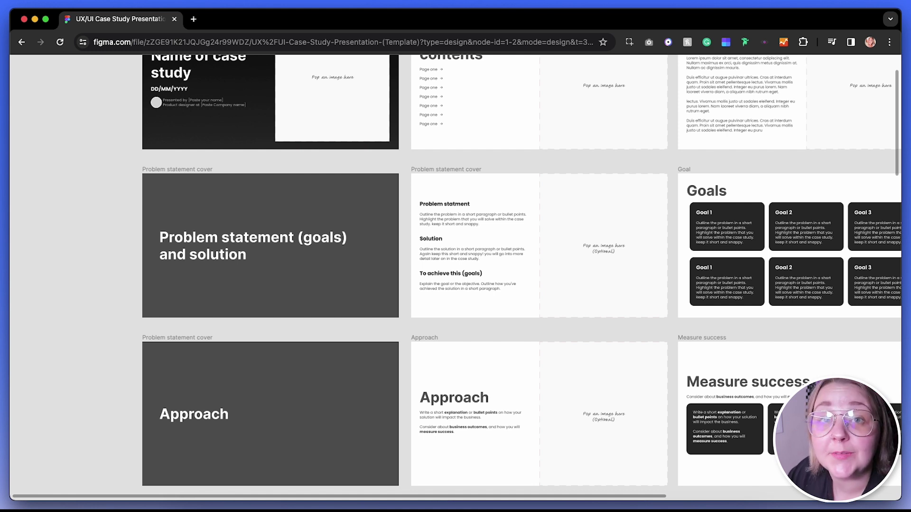
scroll(429, 248, "down", 8)
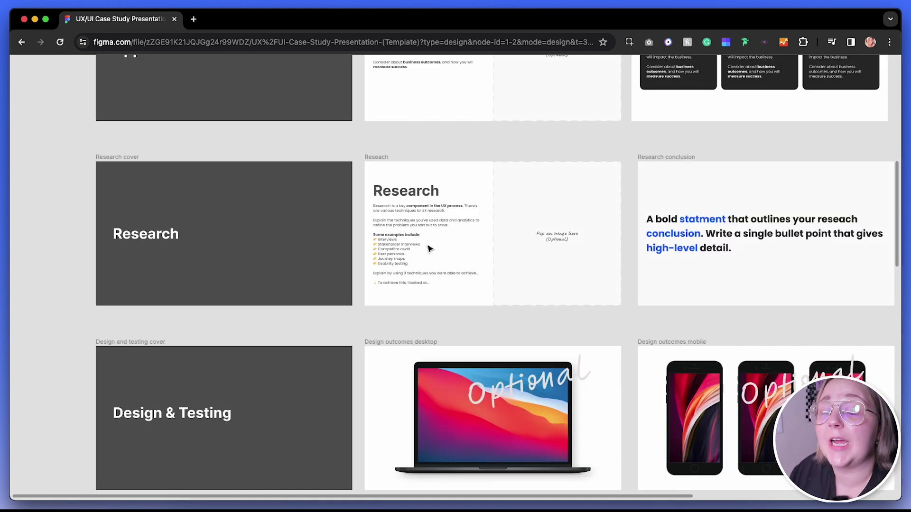
Step: Zoom out to see several rows of slides and select the Research cover slide
scroll(429, 248, "up", 5)
scroll(429, 248, "left", 8)
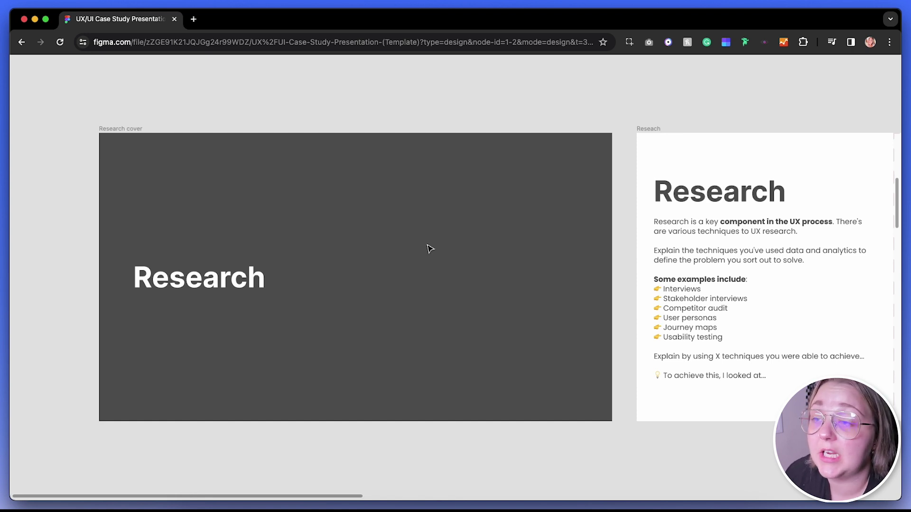
key("minus")
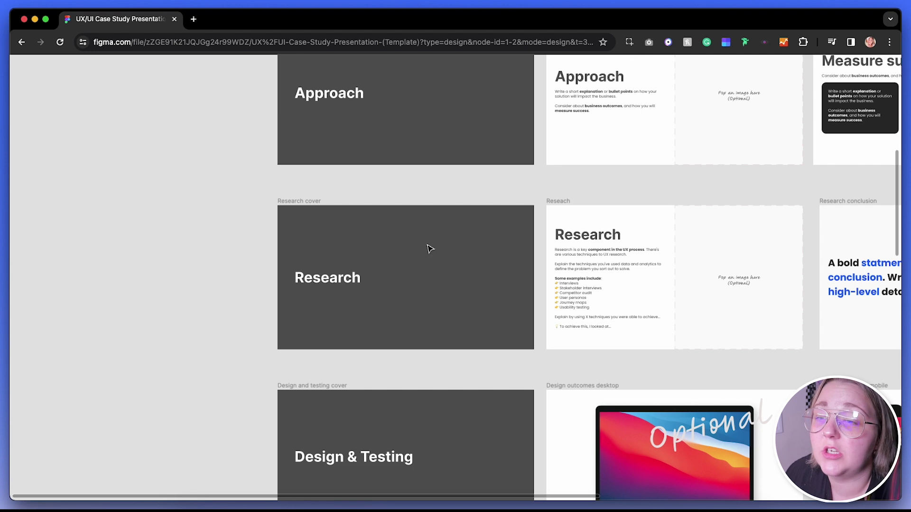
scroll(430, 248, "right", 5)
scroll(427, 250, "down", 2)
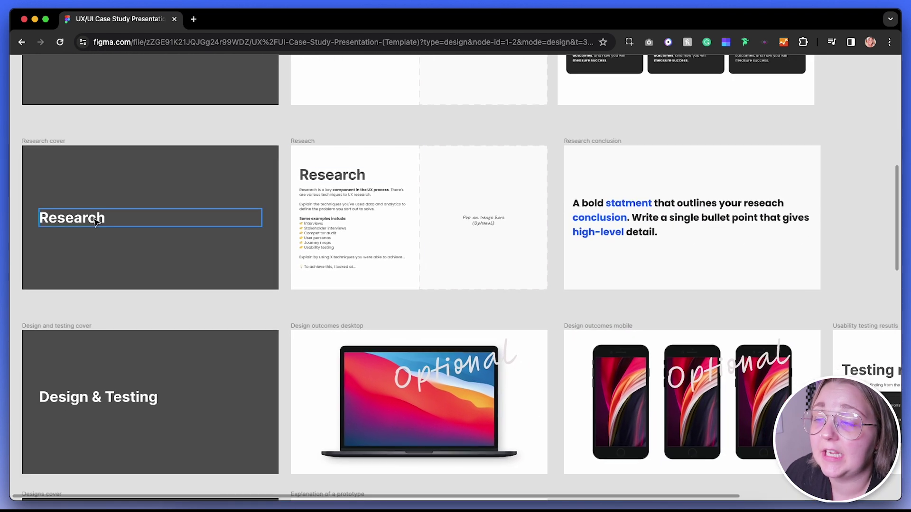
scroll(95, 222, "down", 6)
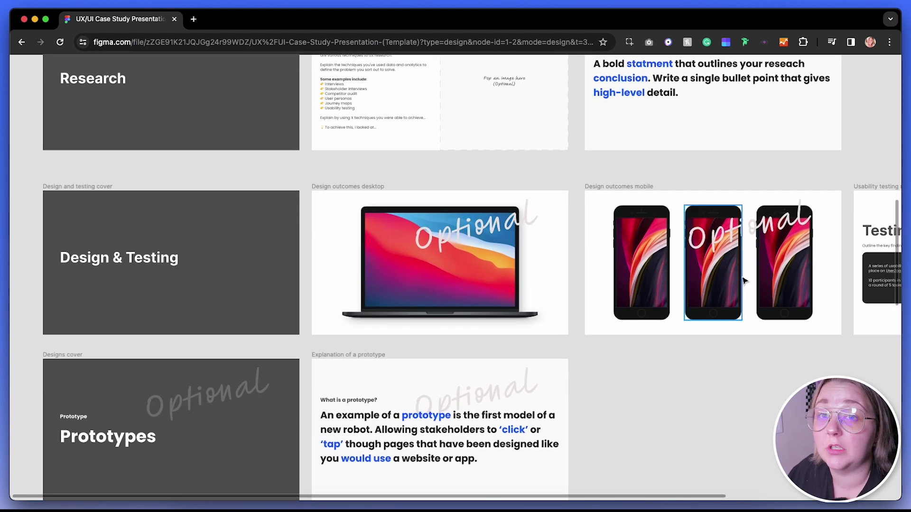
scroll(174, 181, "up", 3)
left_click(174, 180)
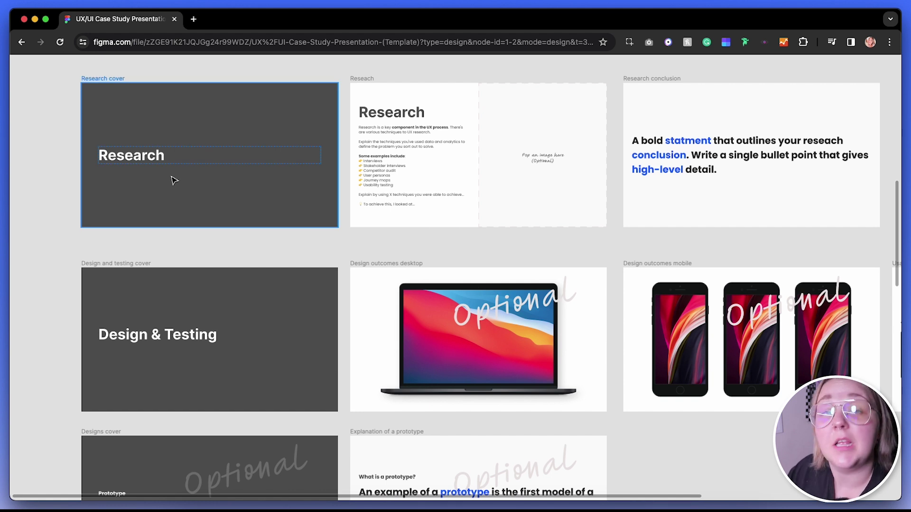
Step: Scroll past Technical limitations and Next Steps and zoom in on Proving the solution
scroll(173, 181, "down", 7)
scroll(173, 180, "left", 3)
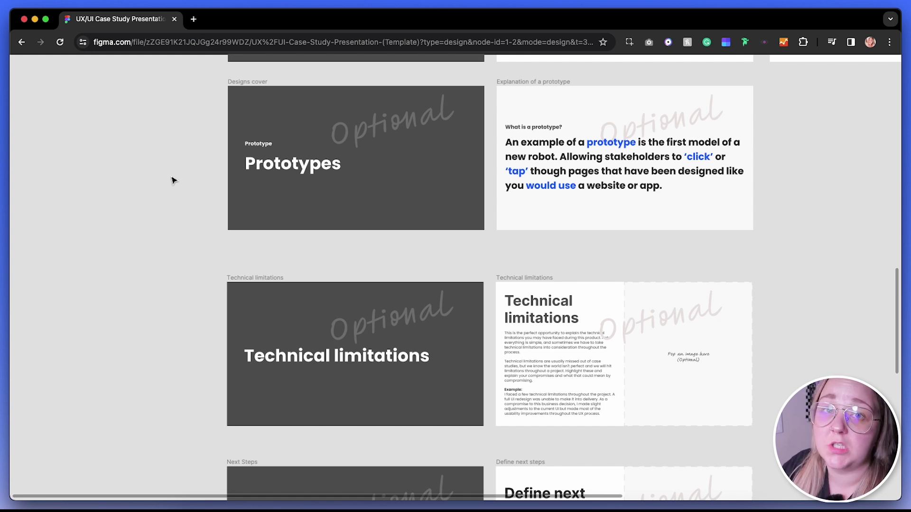
scroll(172, 180, "down", 3)
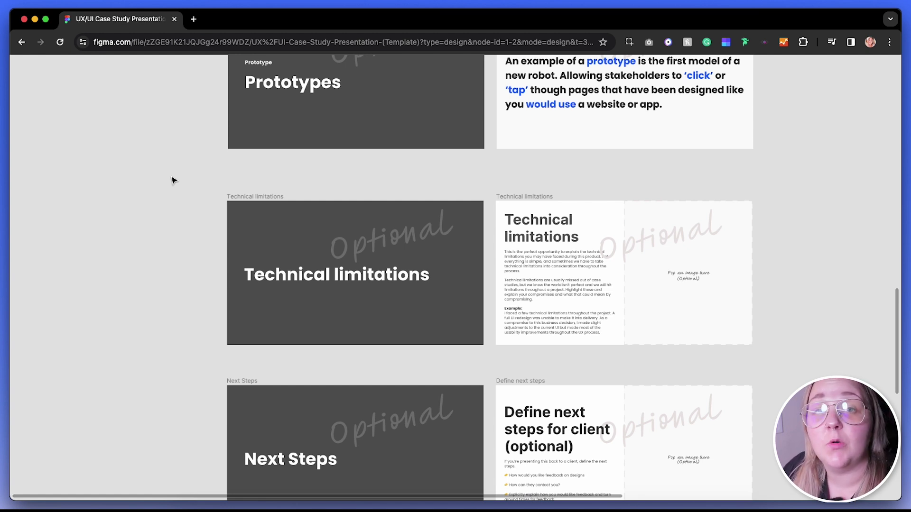
scroll(173, 180, "down", 10)
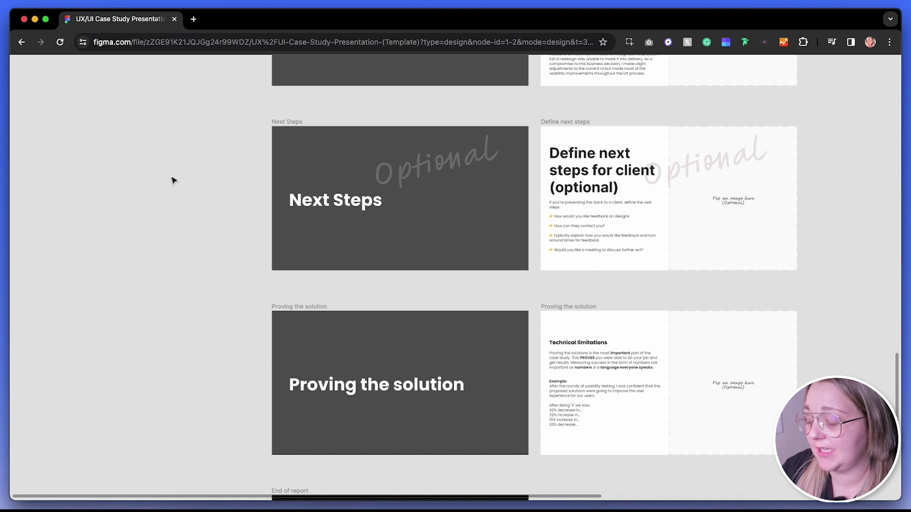
scroll(172, 180, "down", 4)
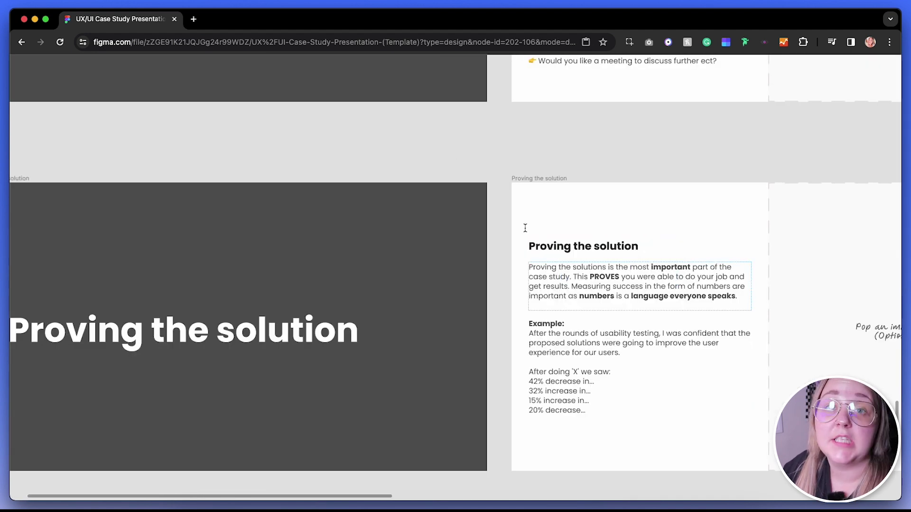
key("Escape")
key("Escape")
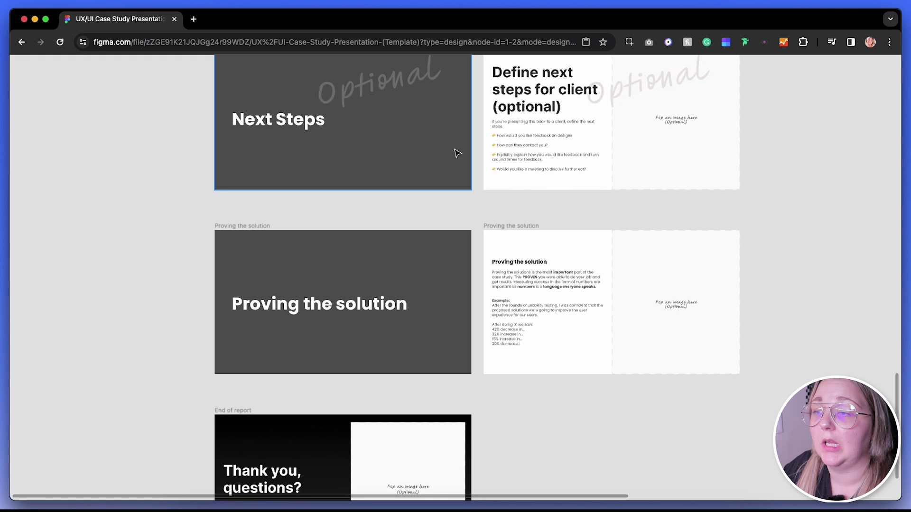
key("super+equal")
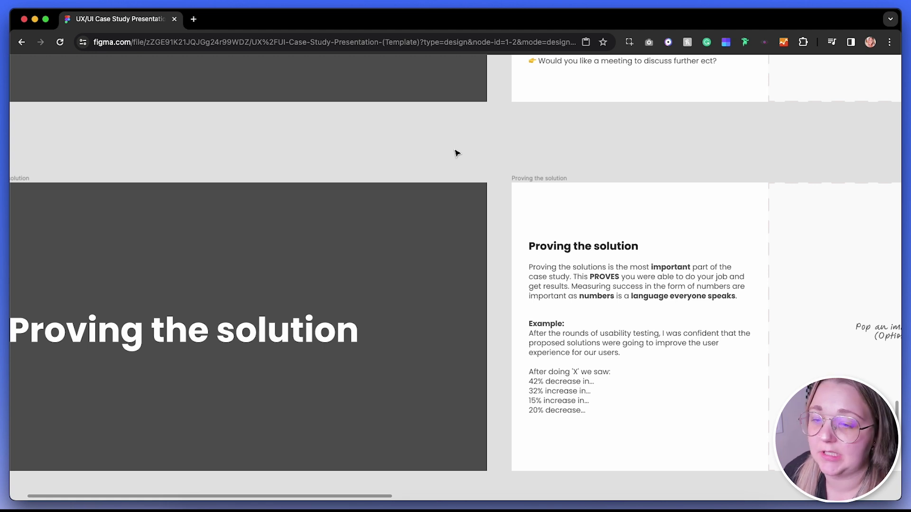
scroll(457, 153, "down", 5)
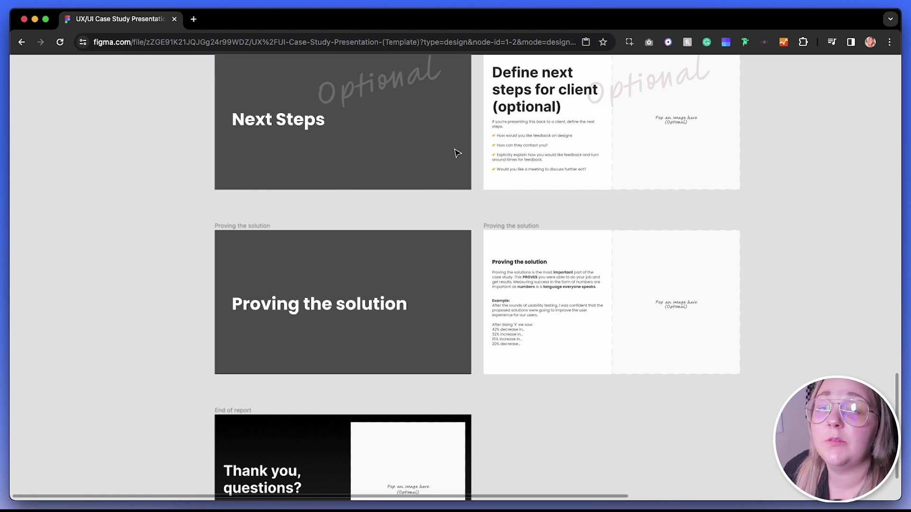
Step: Fit the End of report slide to the view and bring the editor panels back
scroll(457, 153, "down", 5)
scroll(327, 247, "left", 3)
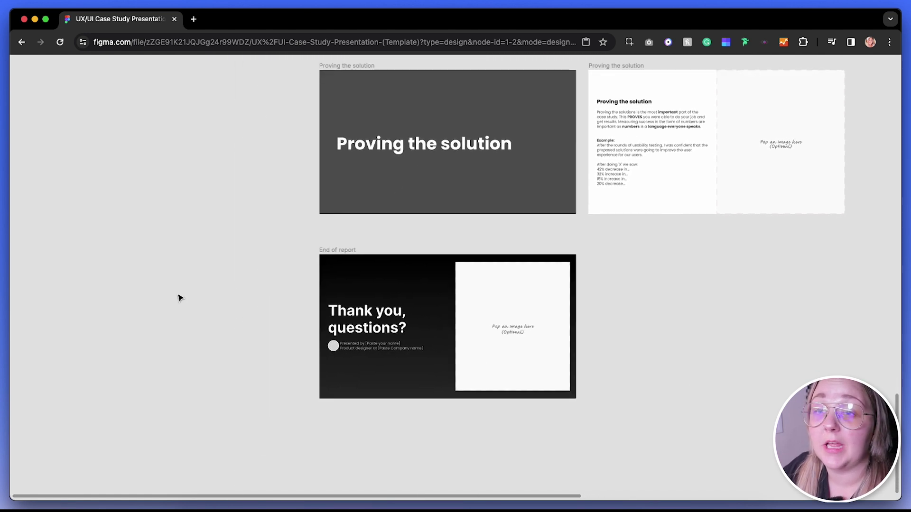
key("n")
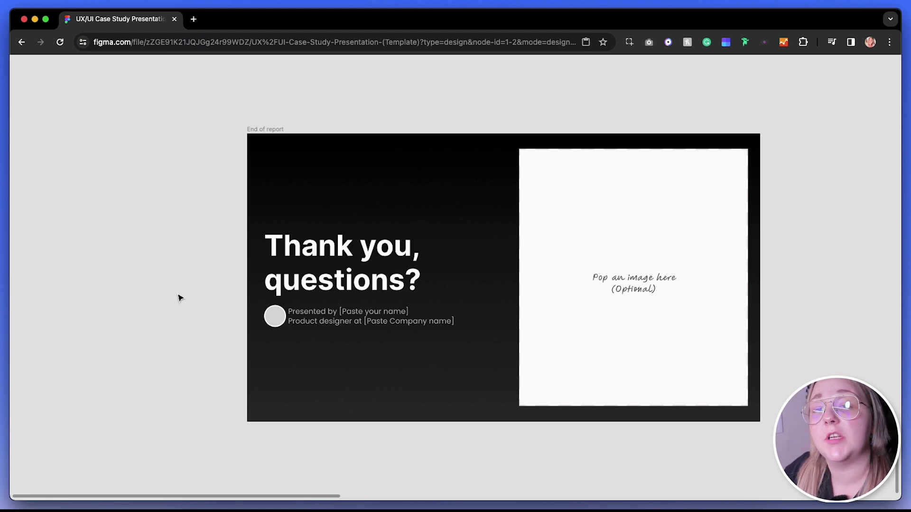
key("super+backslash")
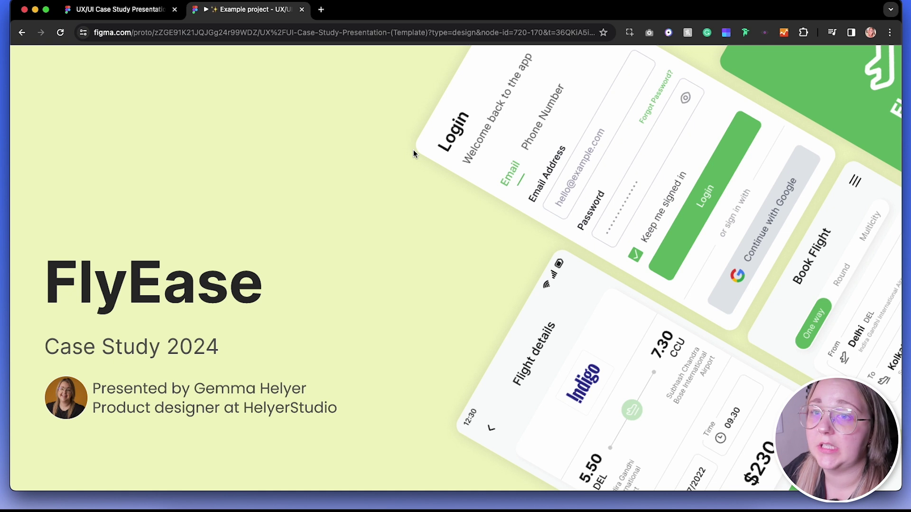
Step: Advance through Table of contents and Project Summary to the Role and responsibility slide
key("Right")
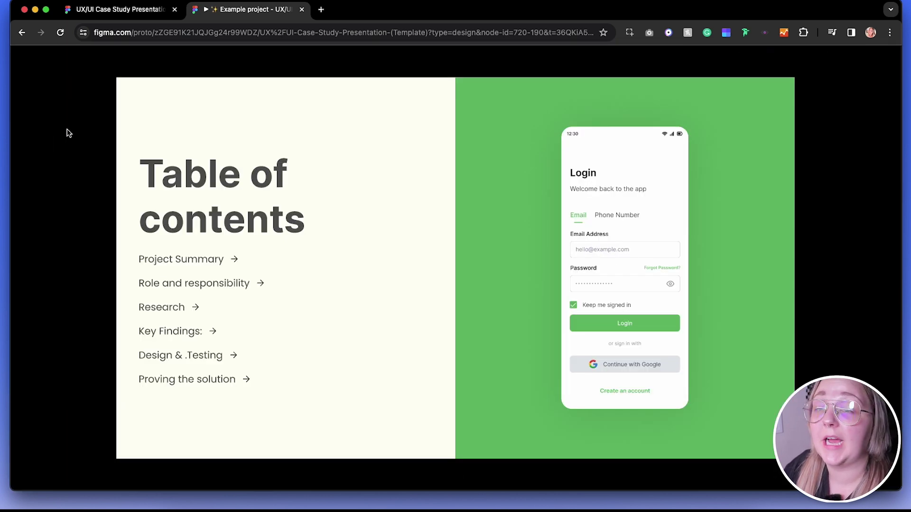
key("Left")
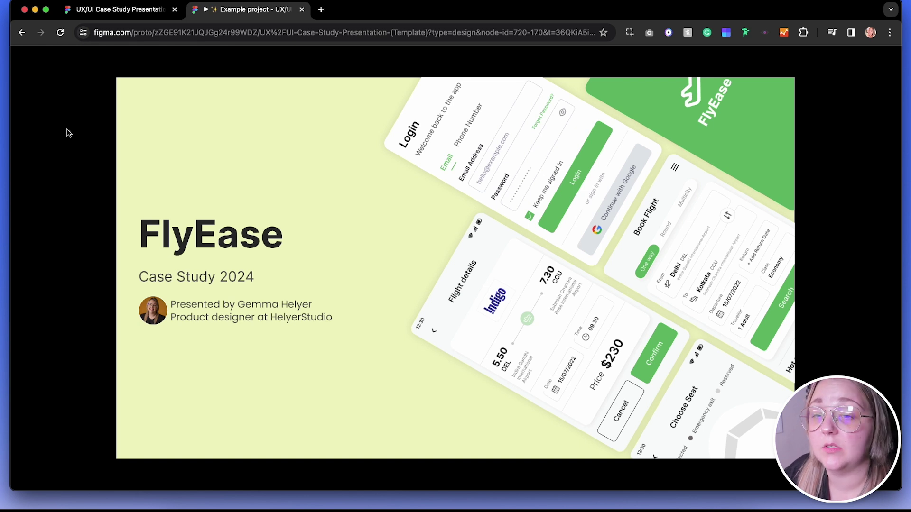
key("Right")
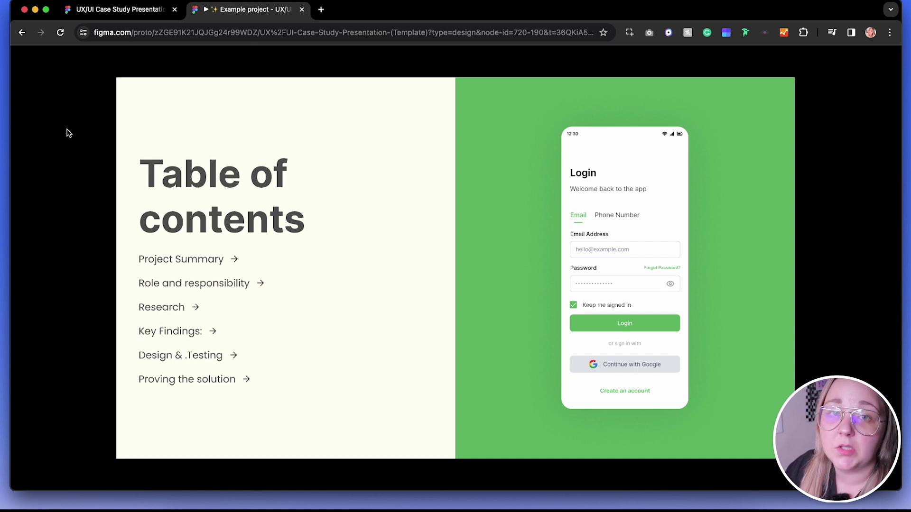
key("Right")
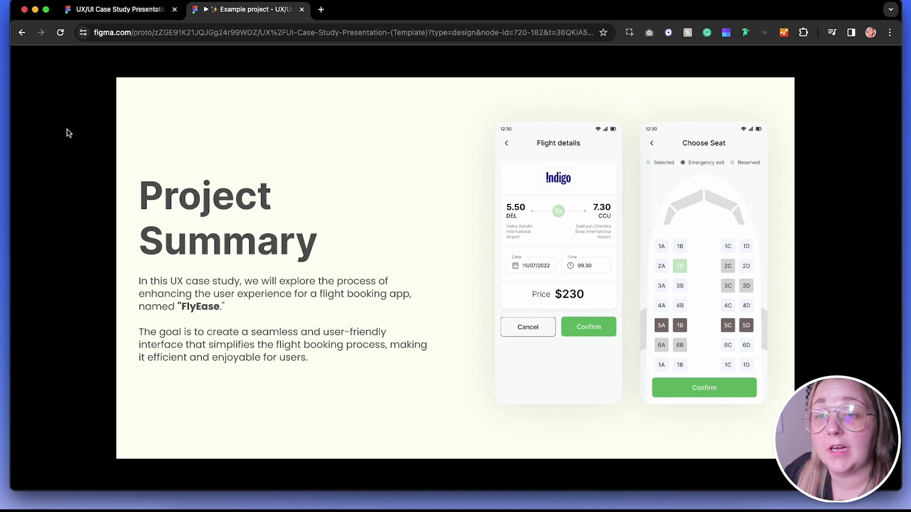
key("Right")
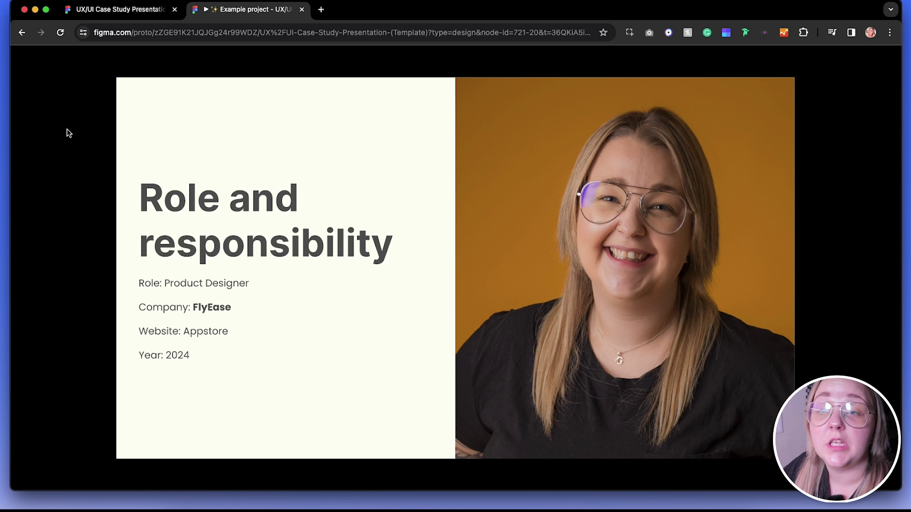
Step: Advance past the Research cover, Research and Key Findings to the redesign solutions slide
key("Right")
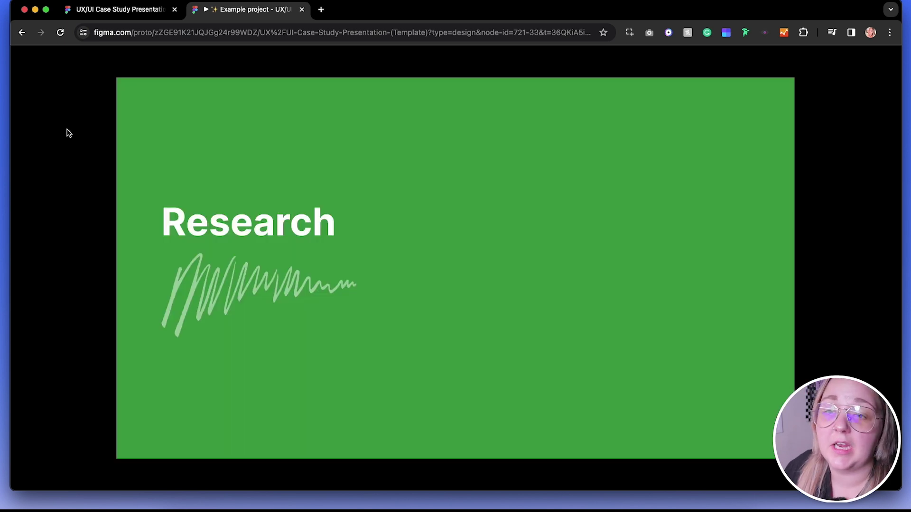
key("Left")
key("Right")
key("Right")
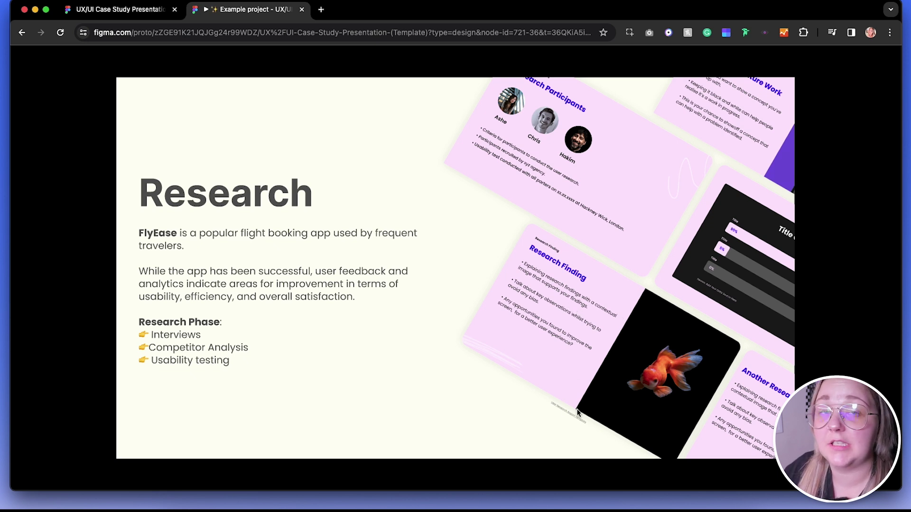
left_click(563, 415)
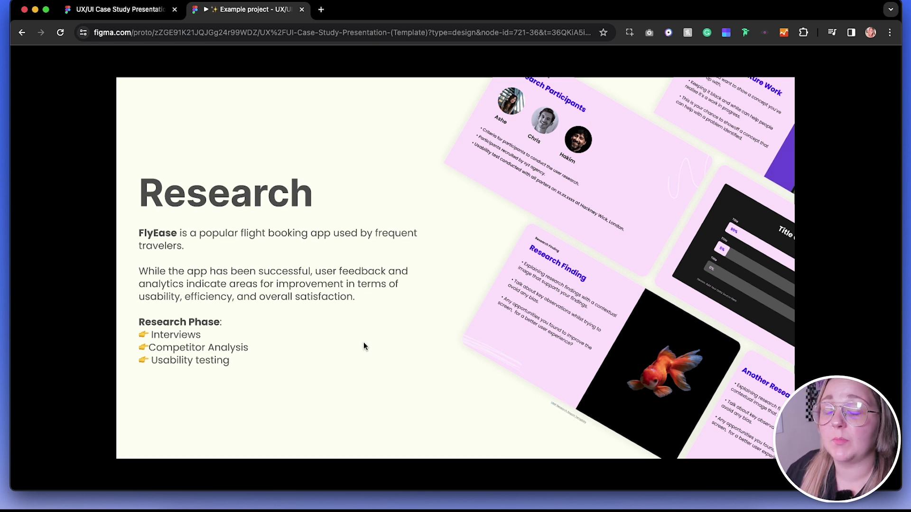
key("Right")
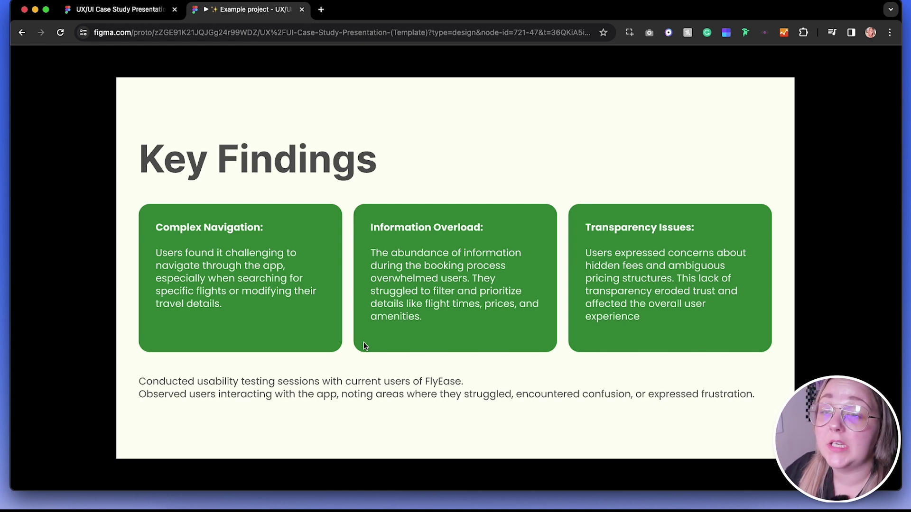
key("Right")
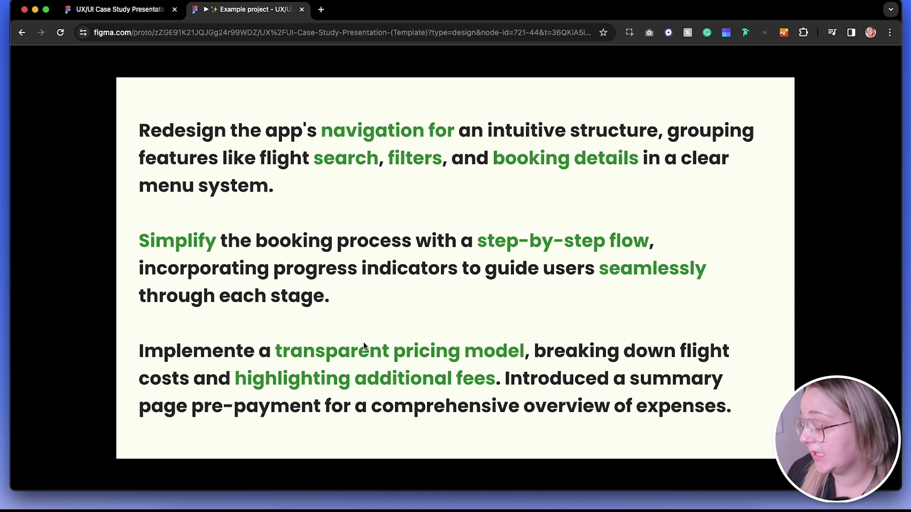
Step: Play through Design, booking flow, Usability testing and results to the conclusion, then return to the editor
key("Right")
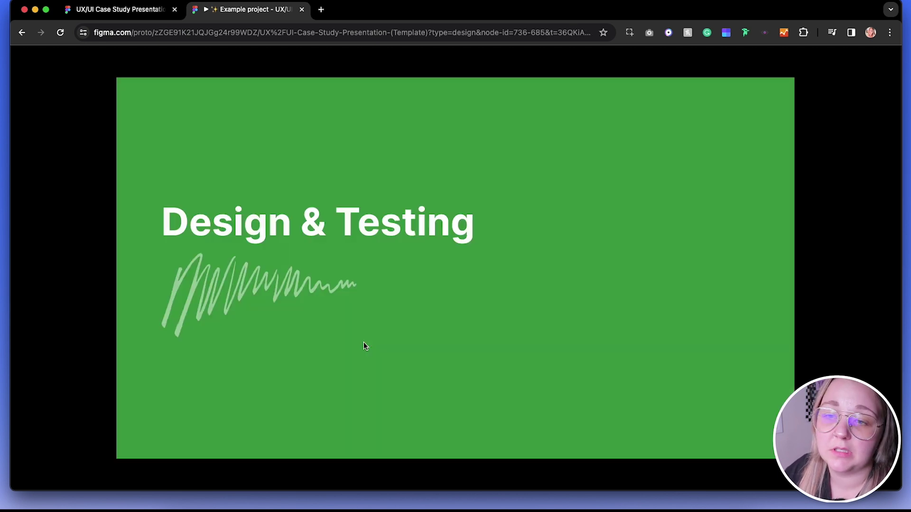
key("Right")
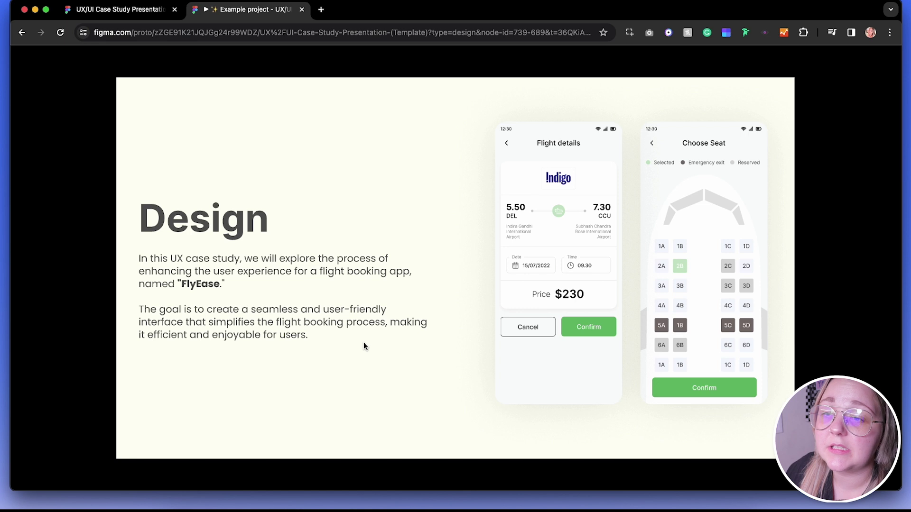
key("Right")
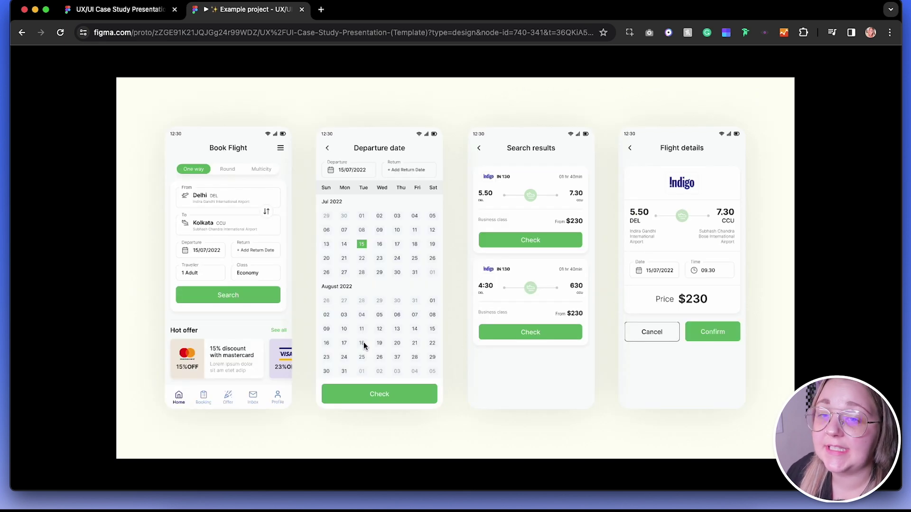
key("Right")
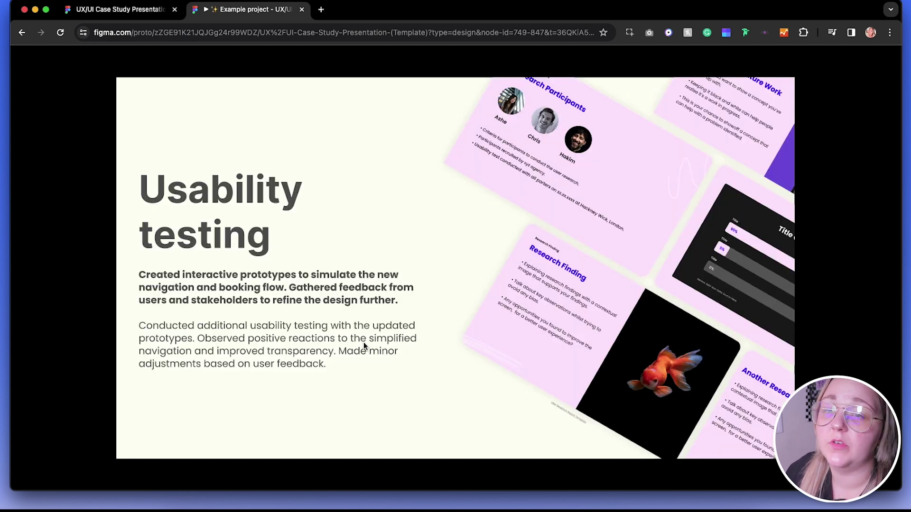
key("Right")
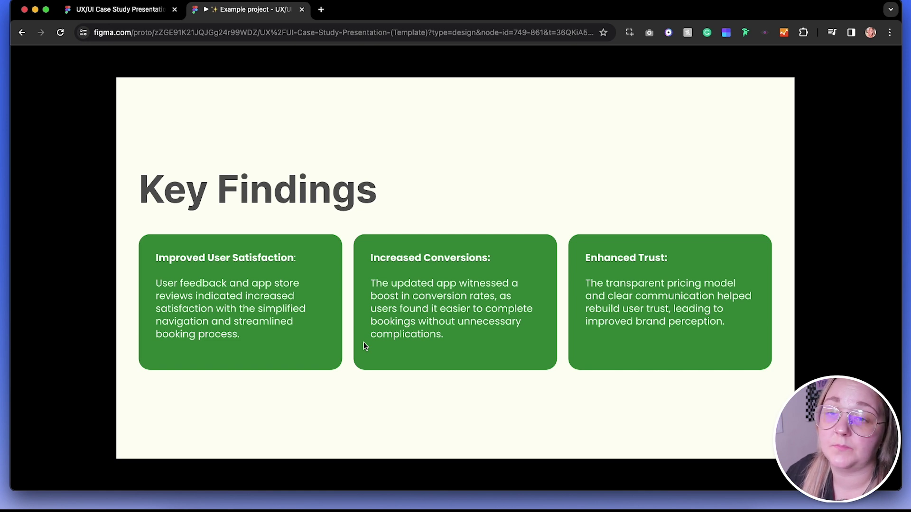
key("Right")
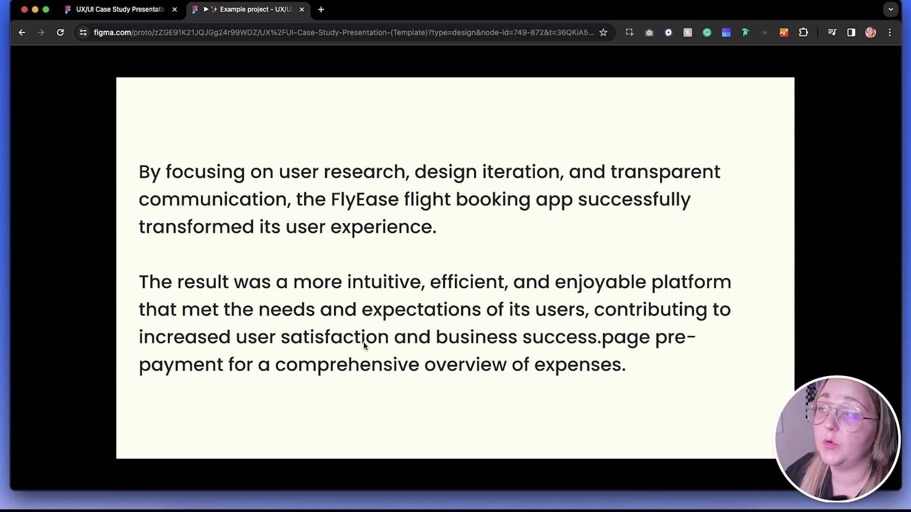
left_click(67, 14)
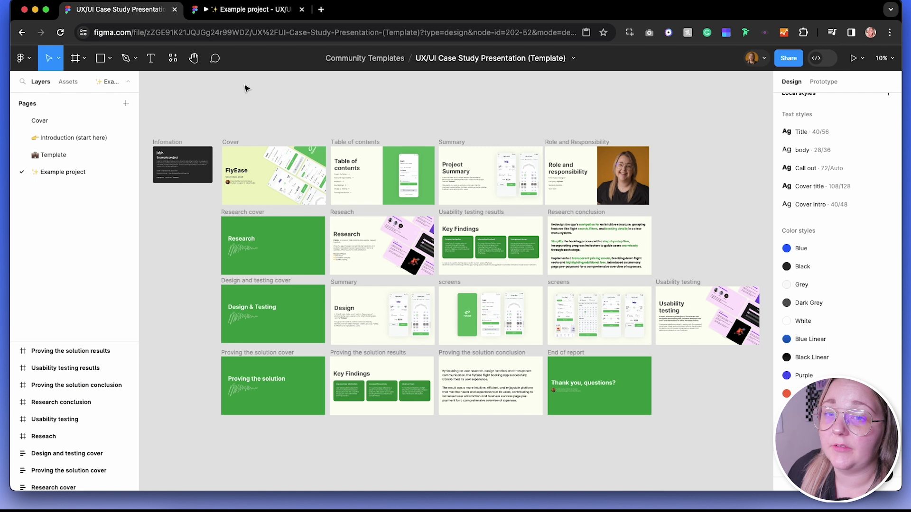
left_click(66, 154)
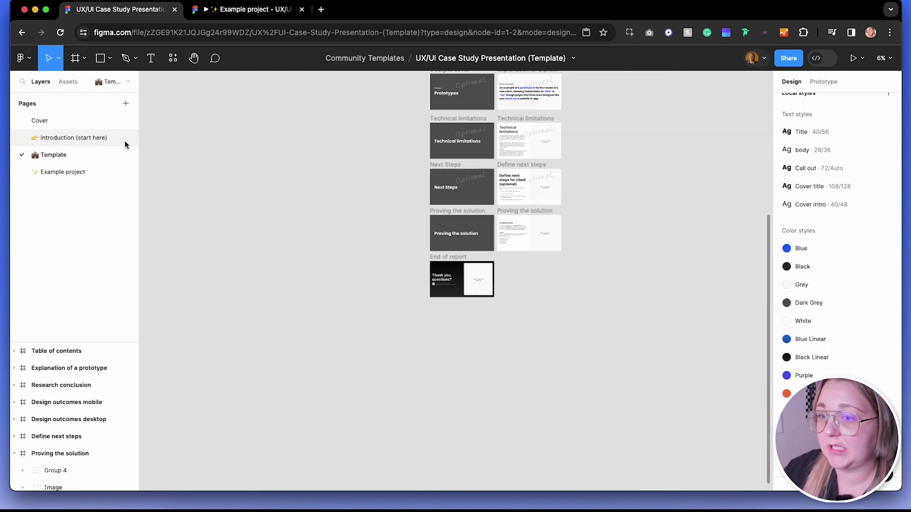
left_click(63, 171)
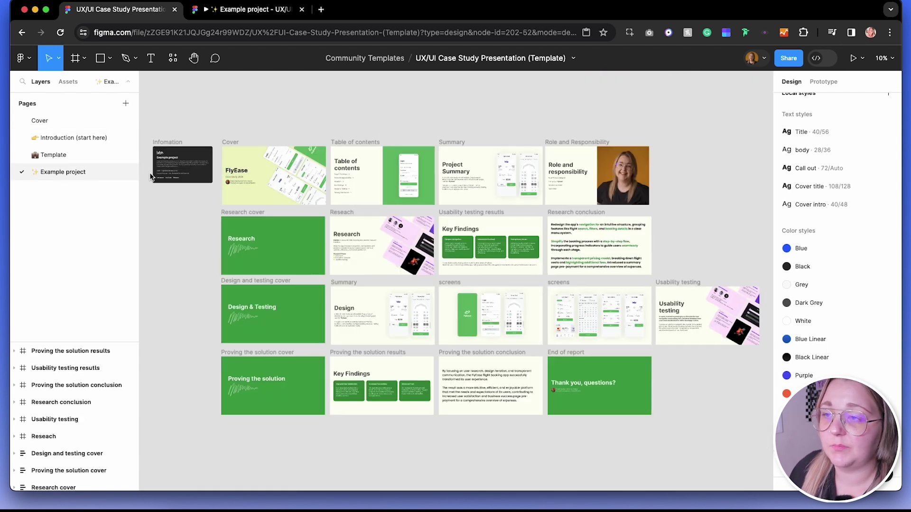